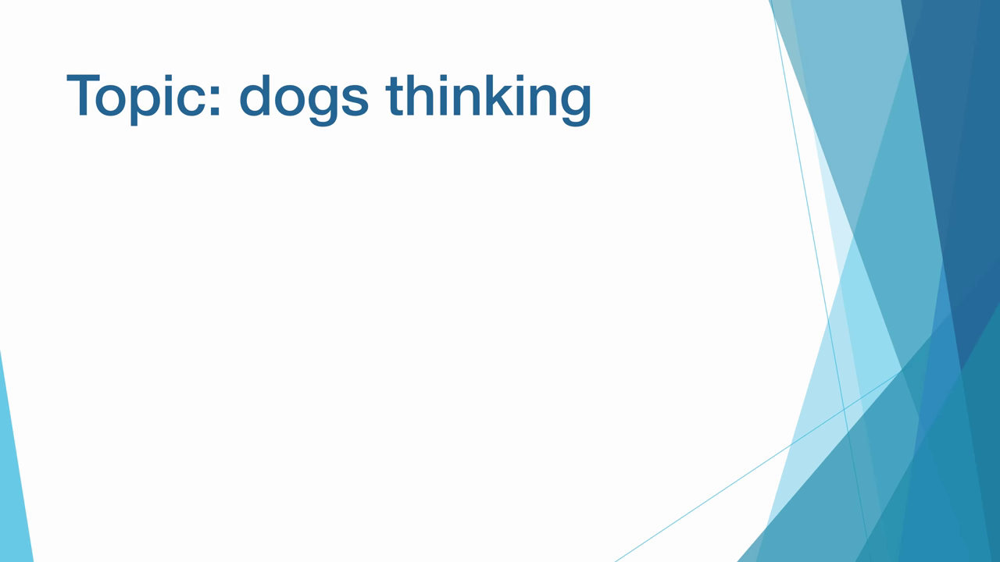
Step: Reveal the search-term list on the slide, then advance to the 'Search goal: PDF' slide
{"action": "key", "text": "Right"}
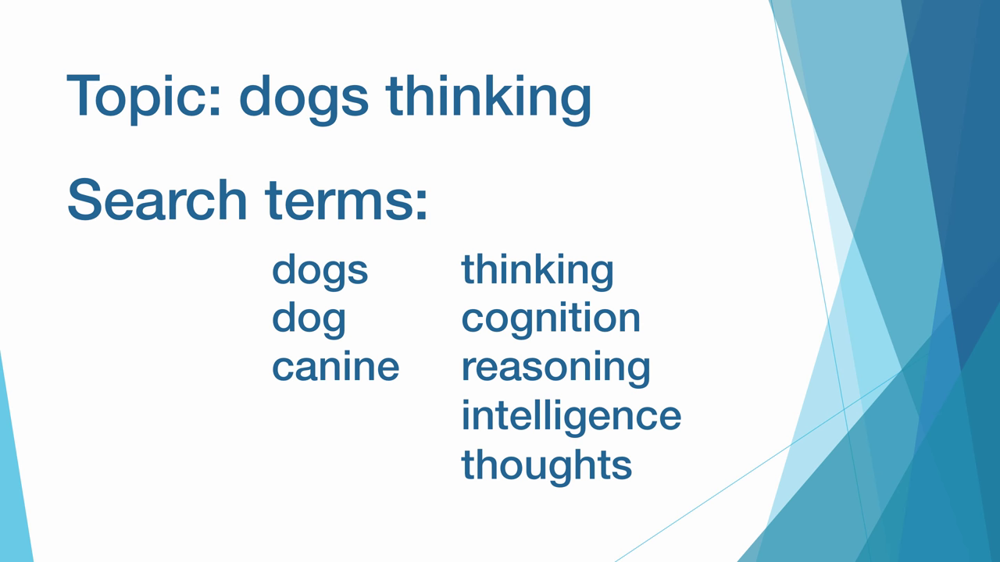
{"action": "key", "text": "Right"}
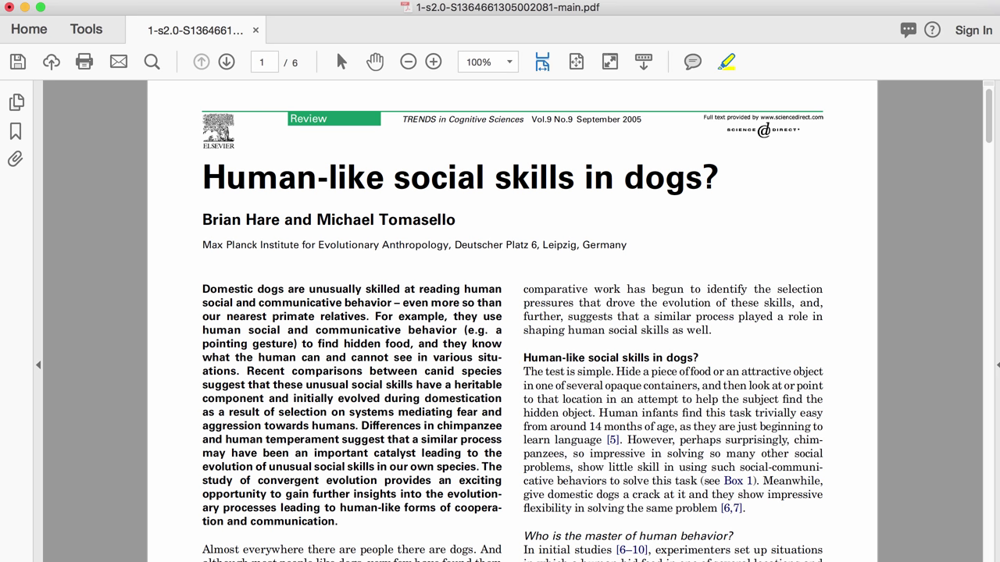
Step: Add an empty comment note in the right column, highlight the 'impressive in solving' passage, and enter 'dogs thinking'
{"action": "left_click", "coordinate": [693, 62]}
{"action": "left_click", "coordinate": [654, 315]}
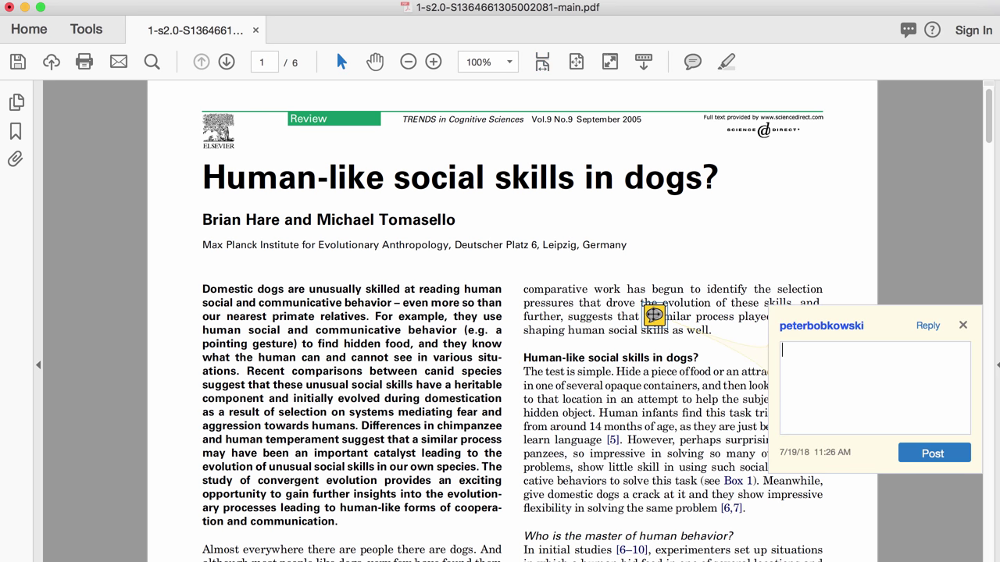
{"action": "left_click", "coordinate": [725, 62]}
{"action": "left_click_drag", "start_coordinate": [589, 452], "coordinate": [695, 478]}
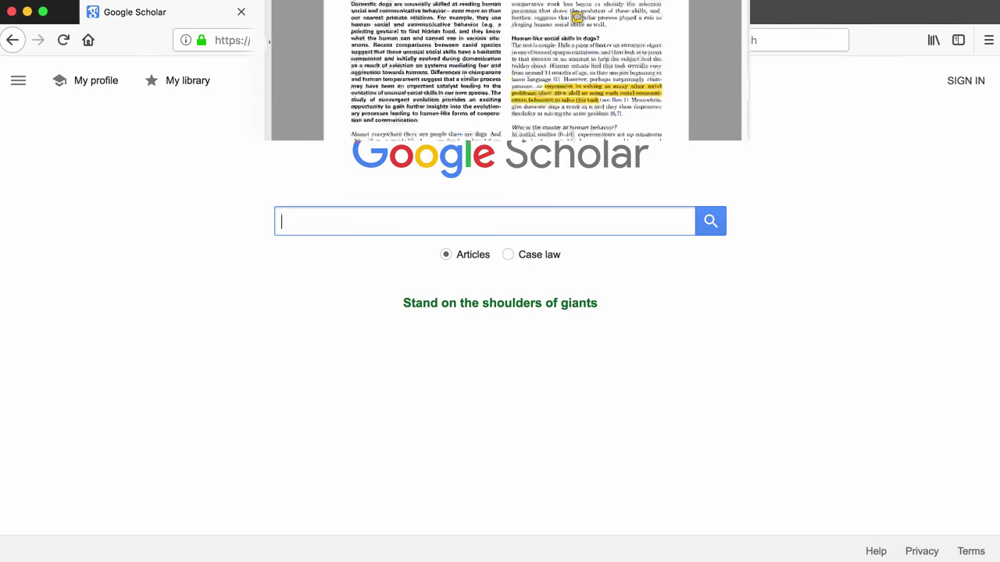
{"action": "type", "text": "dogs thinking"}
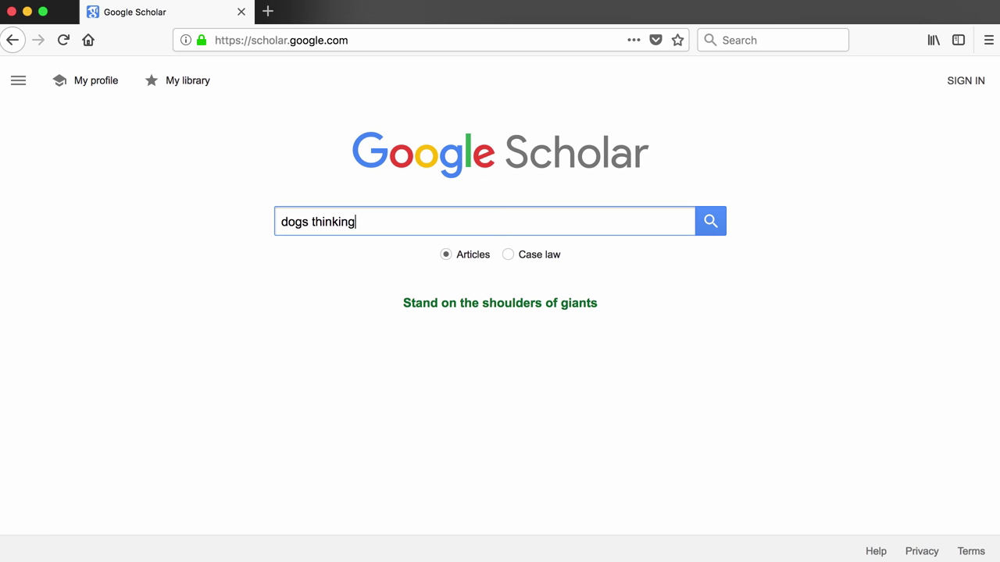
Step: Run the 'dogs thinking' Google Scholar search, returning about 530,000 results
{"action": "key", "text": "Return"}
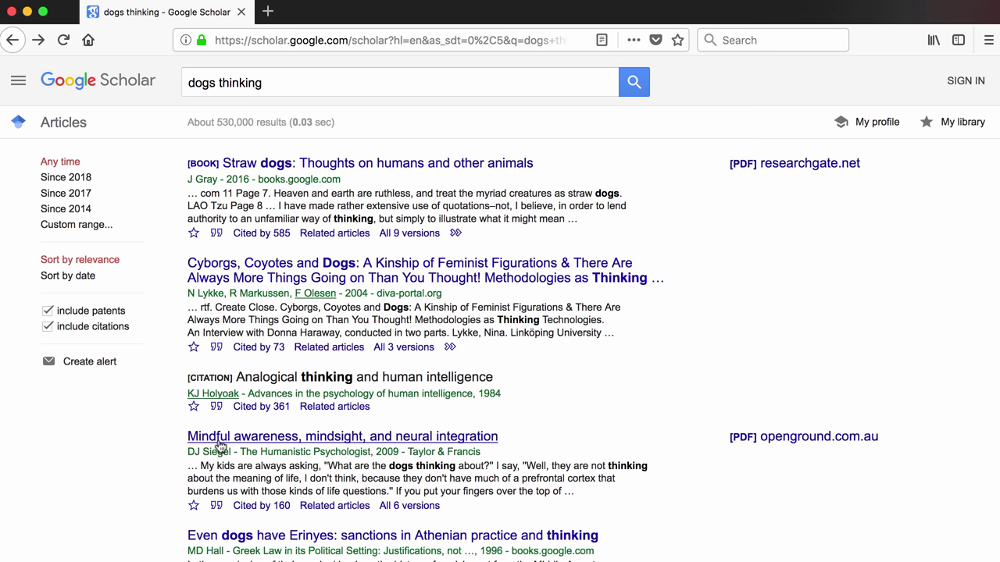
{"action": "left_click", "coordinate": [231, 441]}
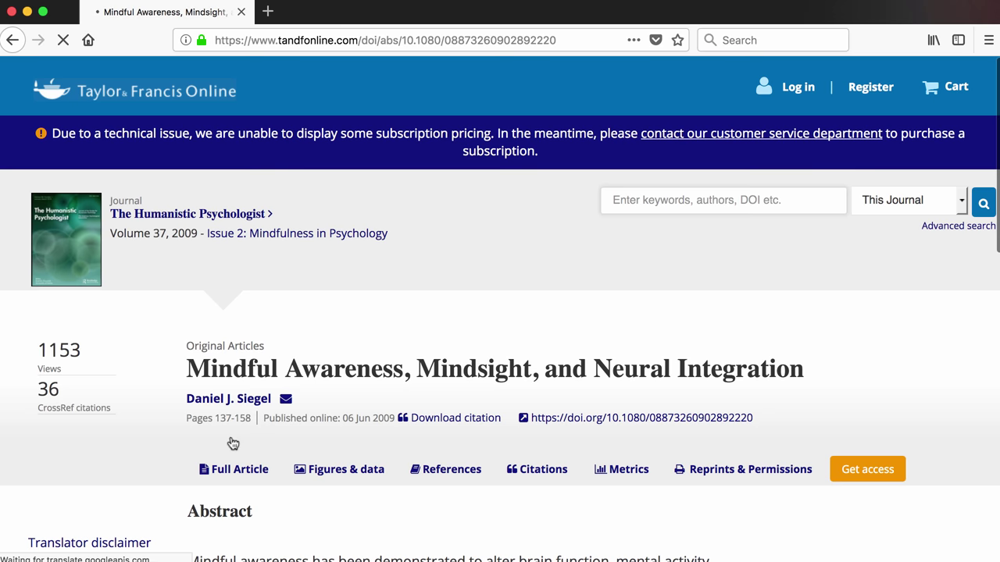
{"action": "left_click", "coordinate": [235, 440]}
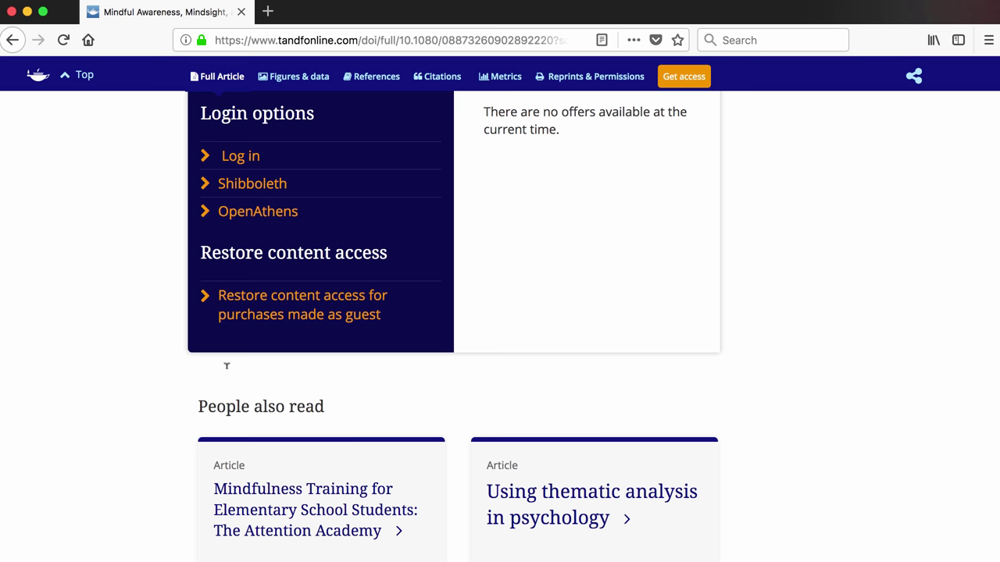
{"action": "key", "text": "Home"}
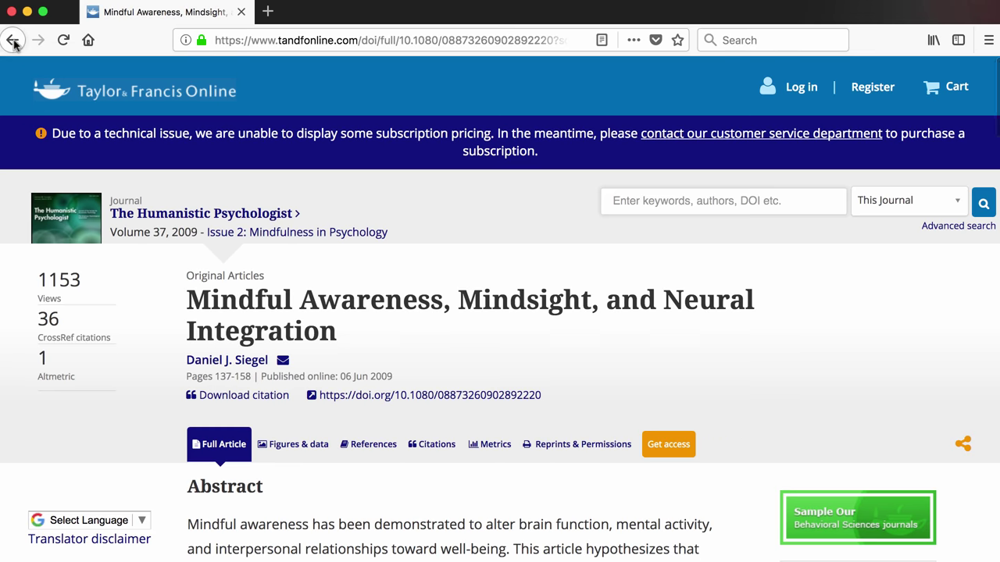
{"action": "left_click", "coordinate": [13, 41]}
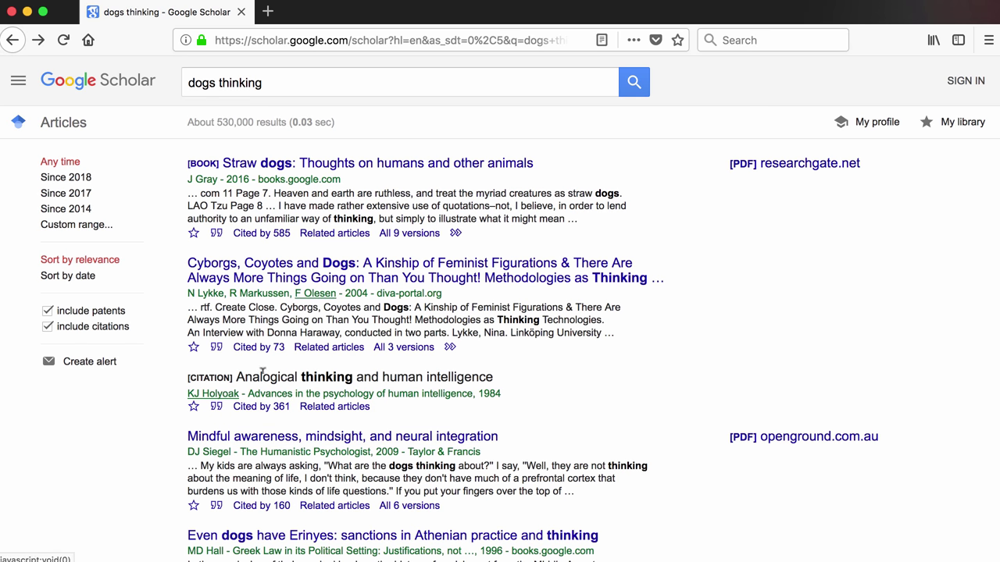
{"action": "left_click", "coordinate": [765, 439]}
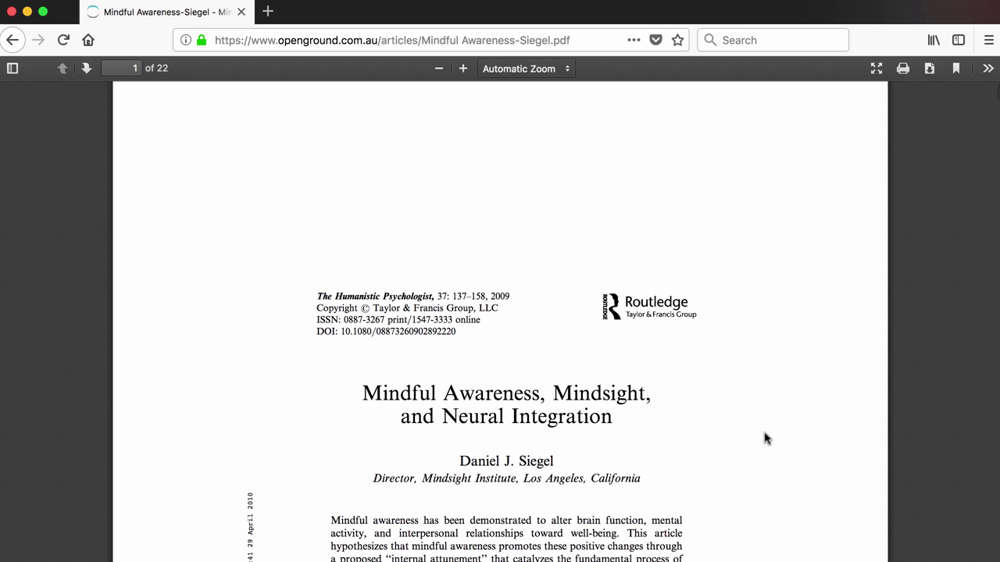
{"action": "scroll", "coordinate": [765, 440], "scroll_direction": "down", "scroll_amount": 5}
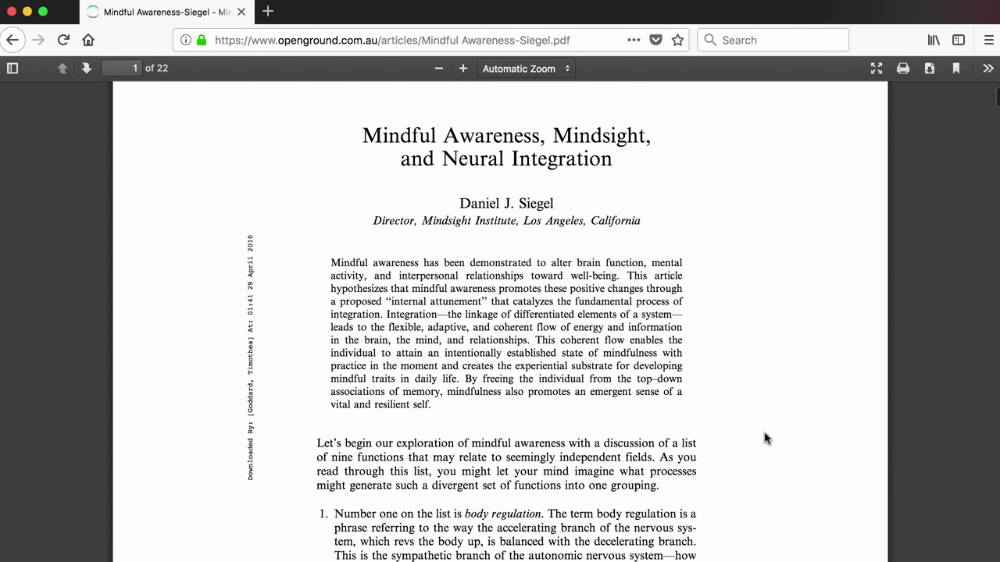
{"action": "scroll", "coordinate": [765, 437], "scroll_direction": "up", "scroll_amount": 5}
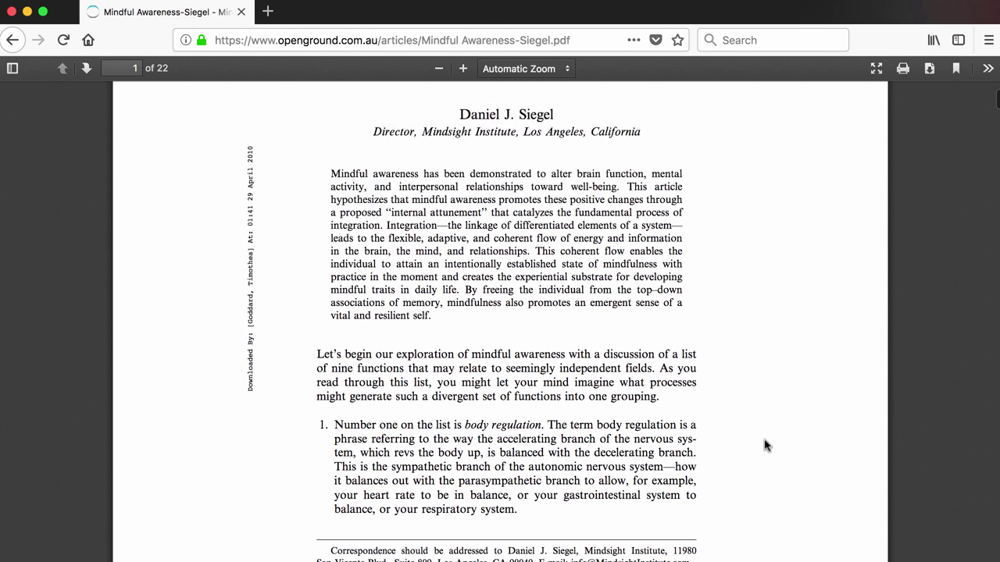
{"action": "left_click", "coordinate": [12, 40]}
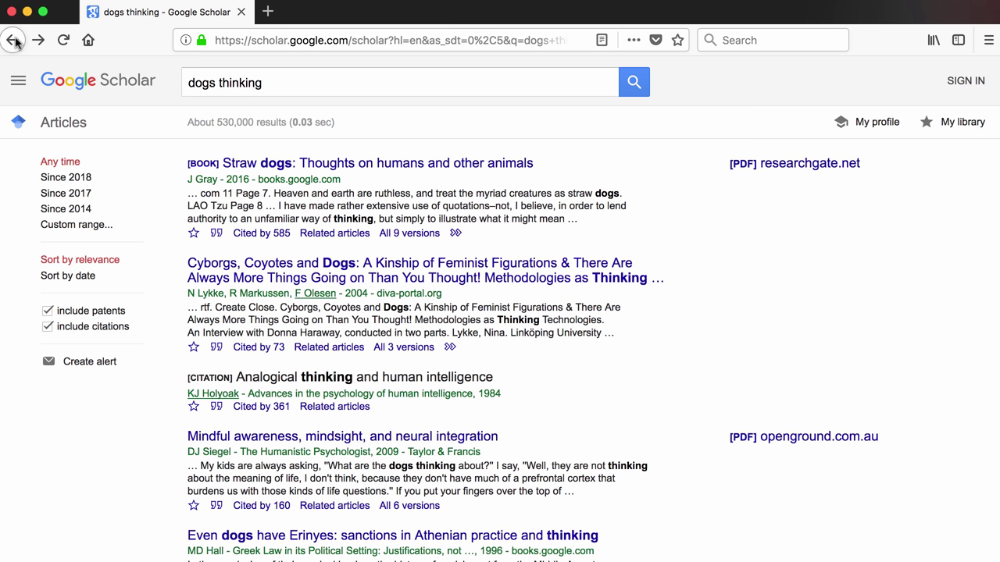
Step: Change the query to 'dogs cognition', search, and open 'Comparative social cognition: what can dogs teach us?'
{"action": "left_click_drag", "start_coordinate": [220, 82], "coordinate": [292, 81]}
{"action": "key", "text": "BackSpace"}
{"action": "key", "text": "BackSpace"}
{"action": "type", "text": "co"}
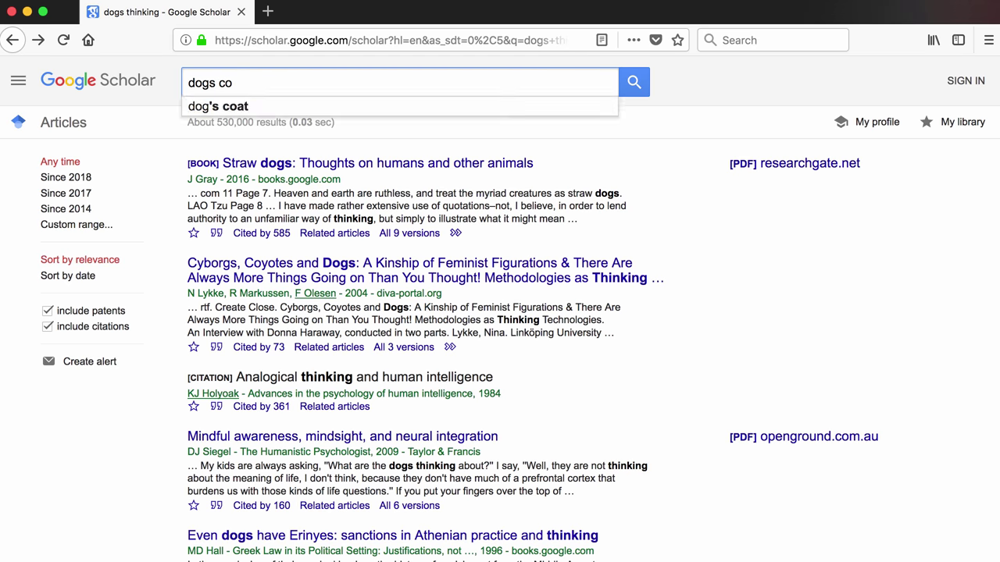
{"action": "type", "text": "gnition"}
{"action": "key", "text": "Return"}
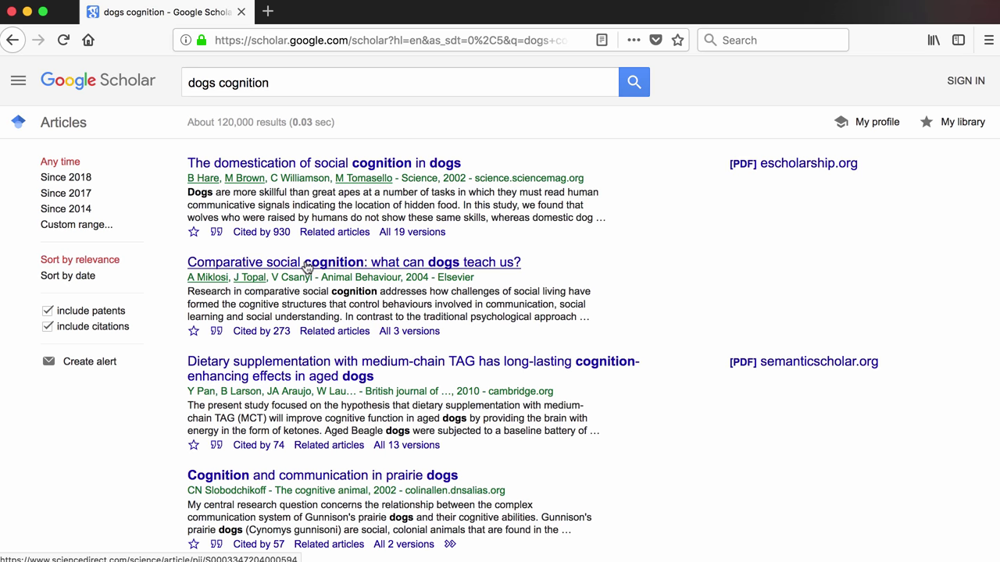
{"action": "left_click", "coordinate": [306, 267]}
{"action": "scroll", "coordinate": [306, 268], "scroll_direction": "down", "scroll_amount": 15}
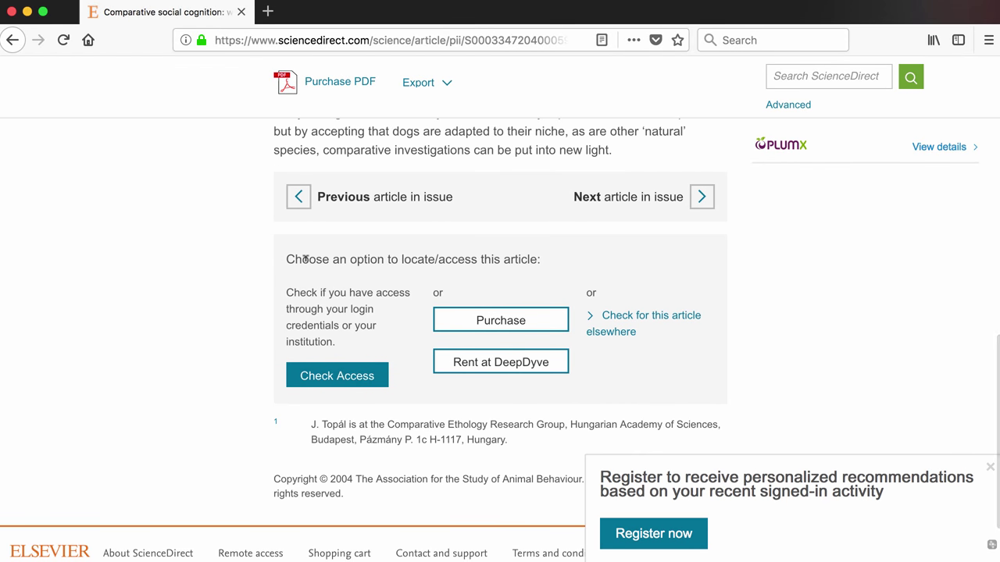
{"action": "scroll", "coordinate": [305, 259], "scroll_direction": "up", "scroll_amount": 15}
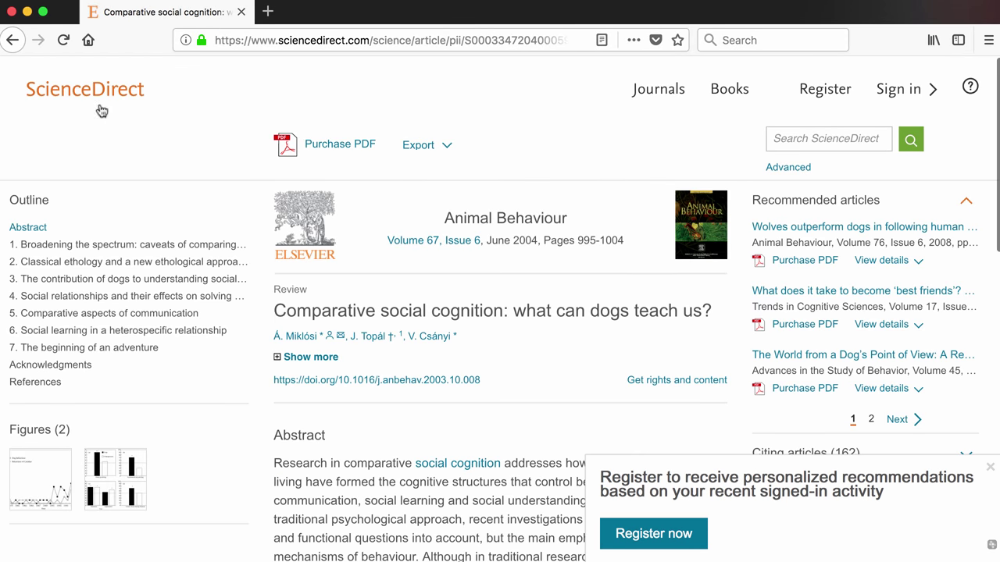
{"action": "left_click", "coordinate": [11, 41]}
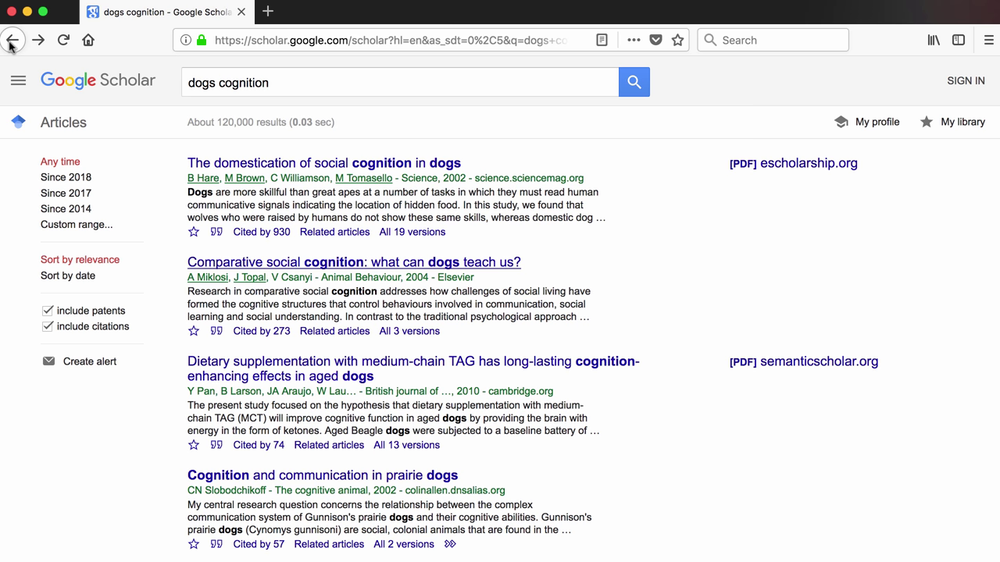
Step: Load lib.ku.edu in a new tab and go to the Articles and Databases page
{"action": "left_click", "coordinate": [267, 11]}
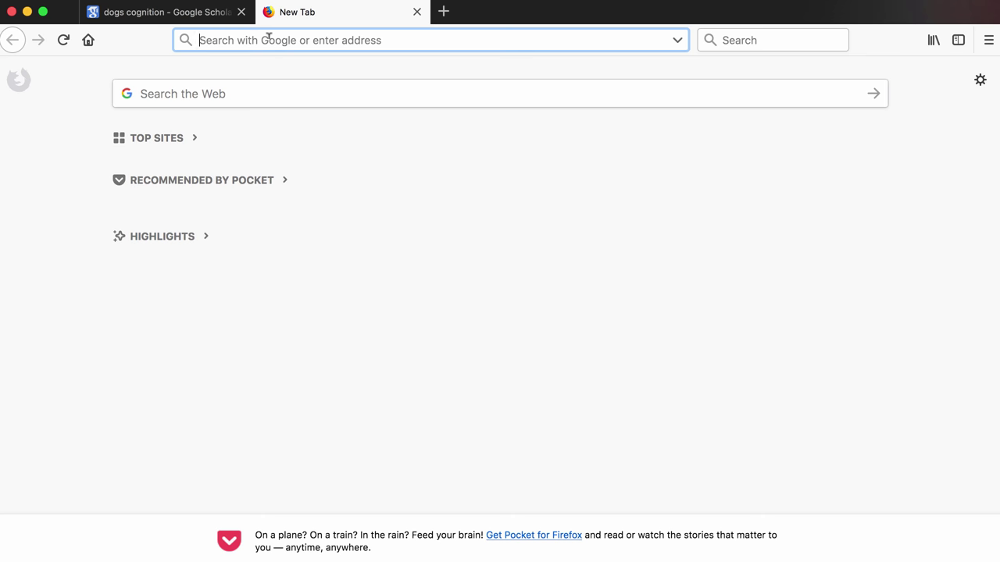
{"action": "type", "text": "lib.ku.edu"}
{"action": "key", "text": "Return"}
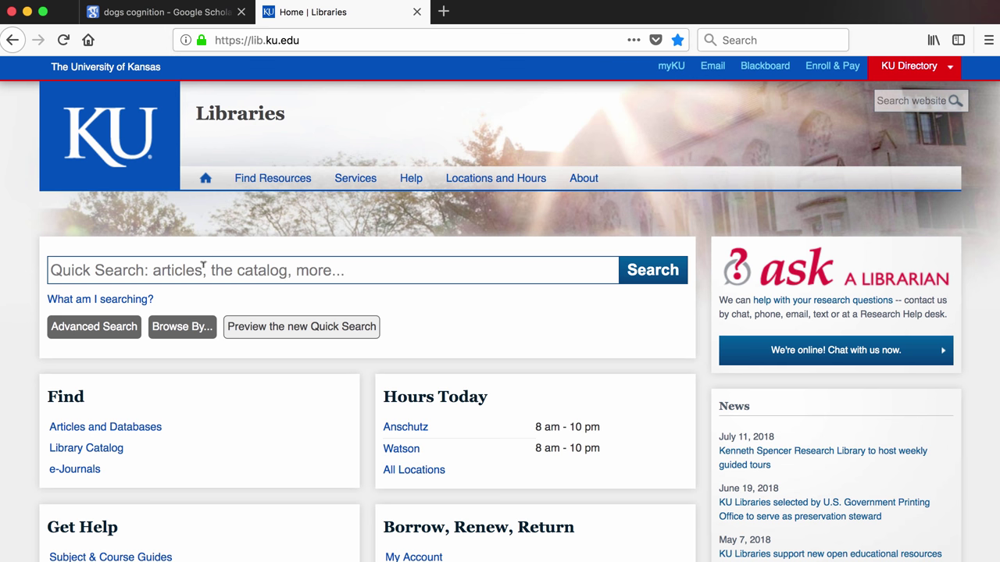
{"action": "left_click", "coordinate": [148, 427]}
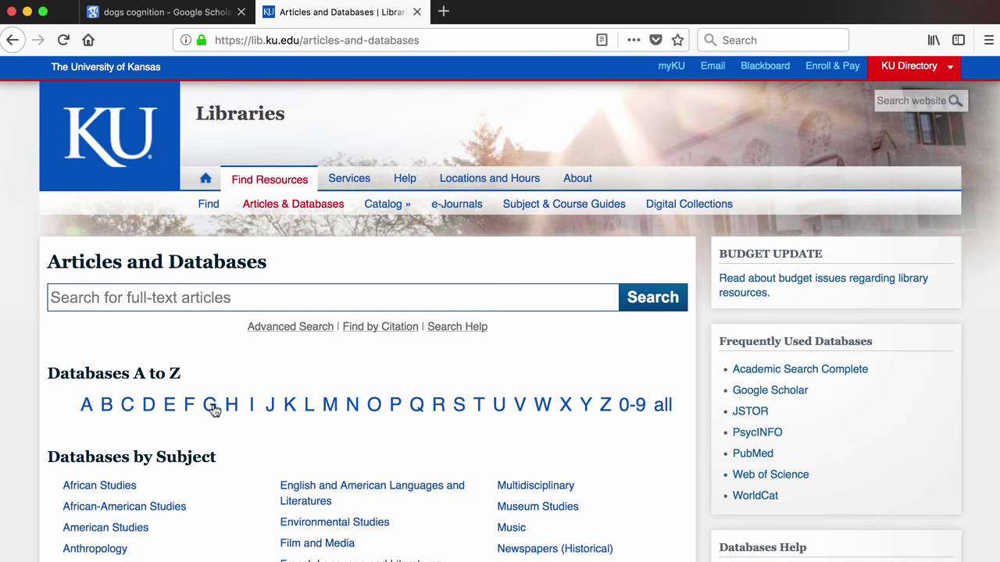
Step: Open Google Scholar from the G section of Databases A to Z
{"action": "left_click", "coordinate": [209, 406]}
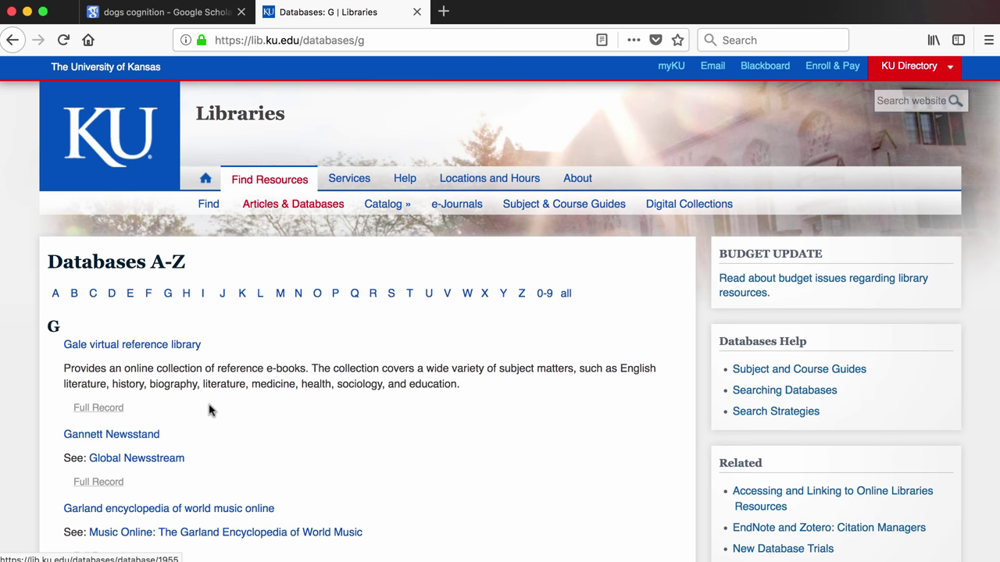
{"action": "scroll", "coordinate": [208, 410], "scroll_direction": "down", "scroll_amount": 15}
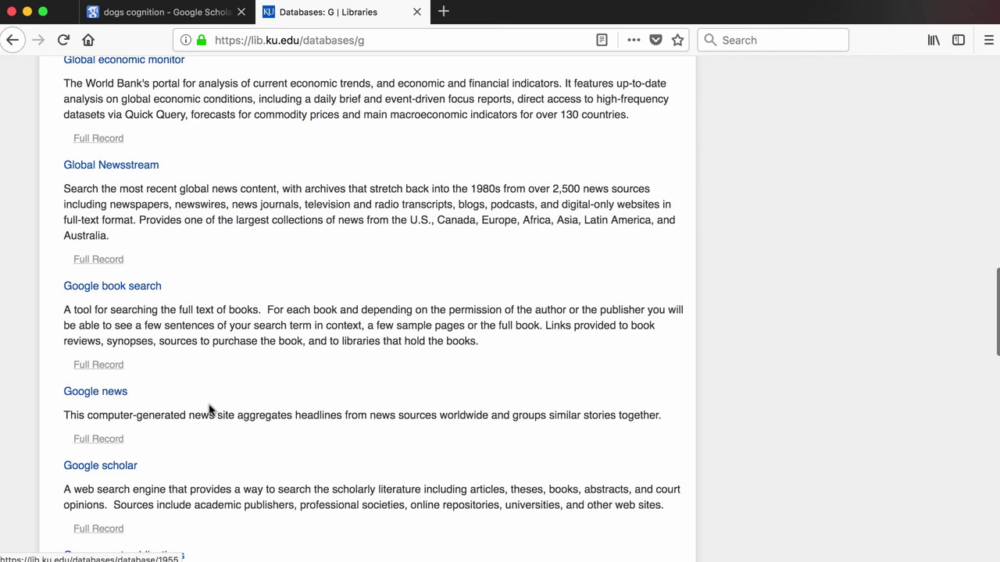
{"action": "left_click", "coordinate": [123, 467]}
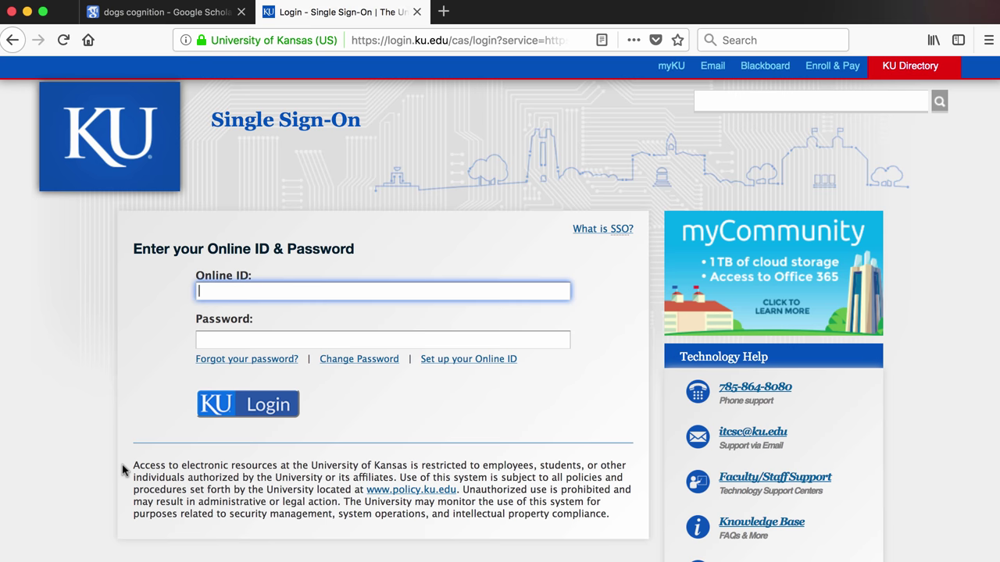
Step: Sign in with the university account password and search Scholar for 'dogs cognition'
{"action": "key", "text": "super+backslash"}
{"action": "left_click", "coordinate": [262, 415]}
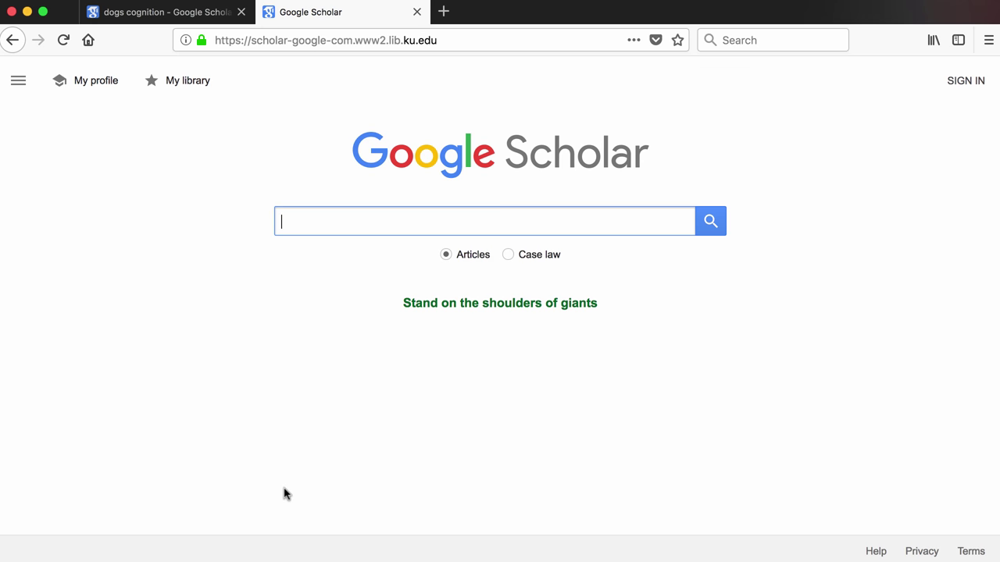
{"action": "type", "text": "dogs cognition"}
{"action": "key", "text": "Return"}
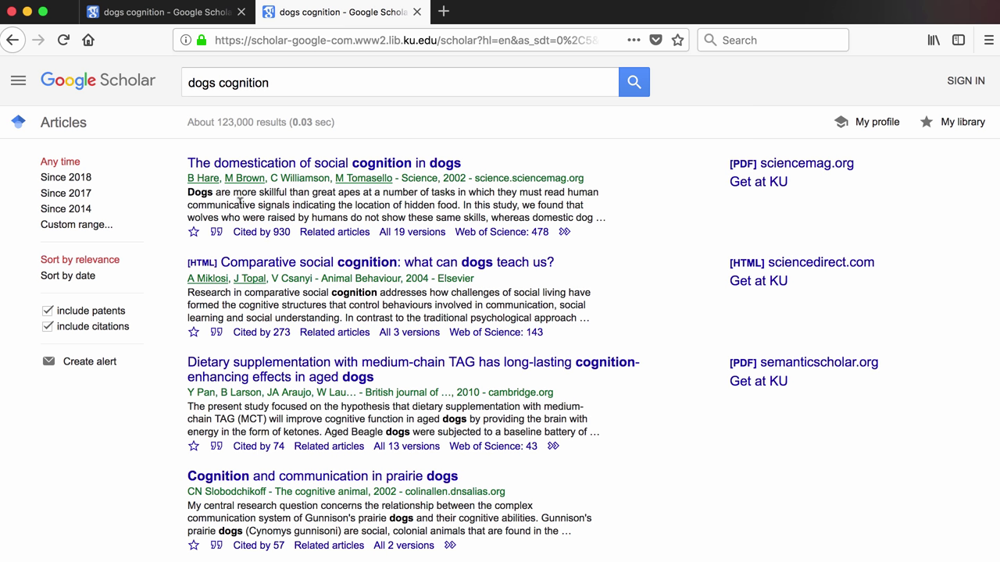
{"action": "left_click", "coordinate": [186, 17]}
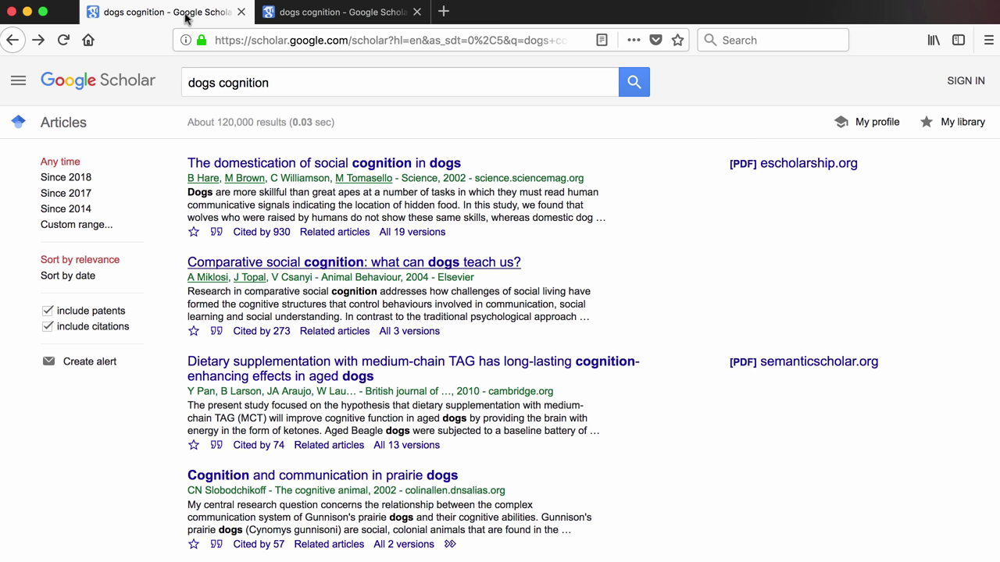
{"action": "left_click", "coordinate": [293, 10]}
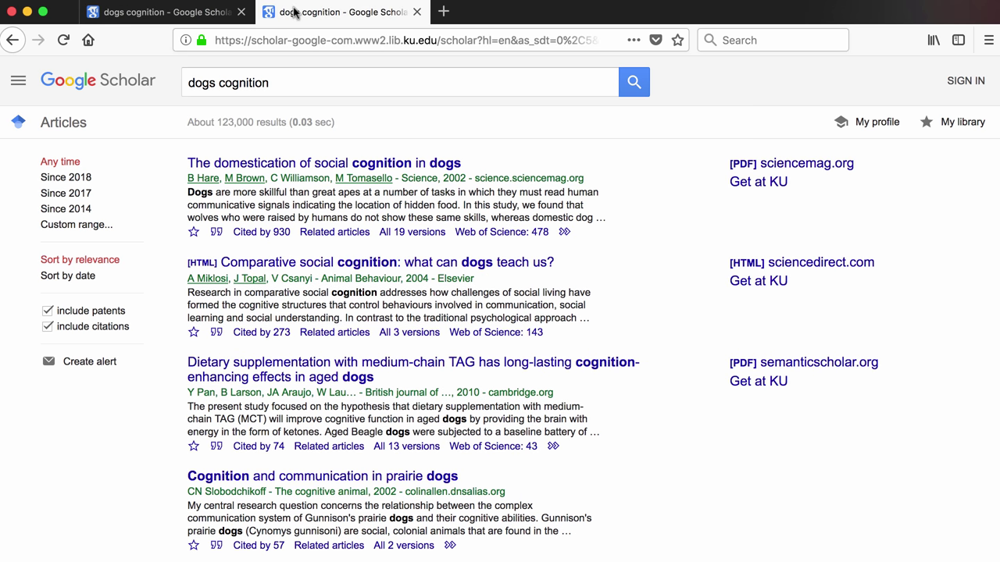
{"action": "left_click", "coordinate": [191, 12]}
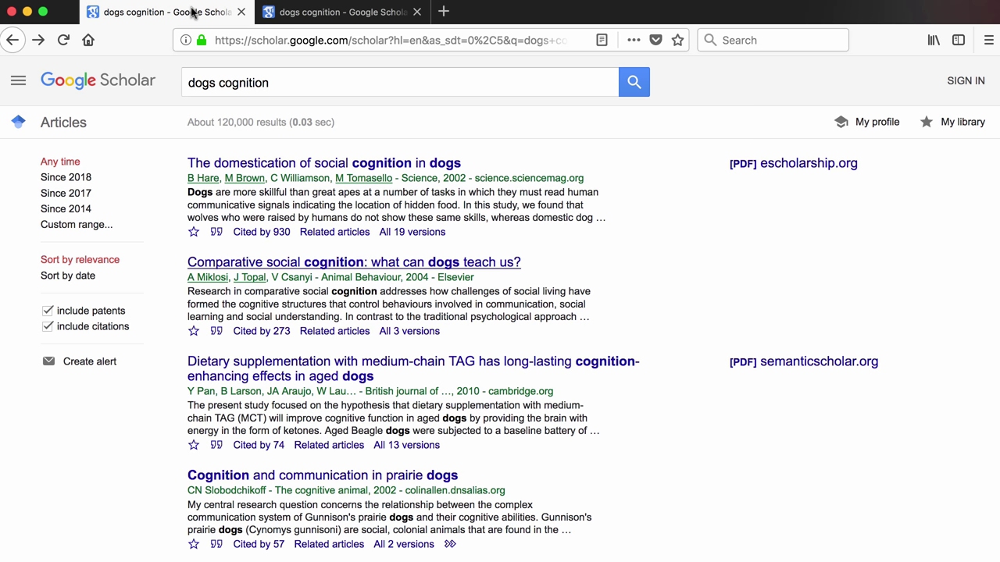
{"action": "left_click", "coordinate": [301, 10]}
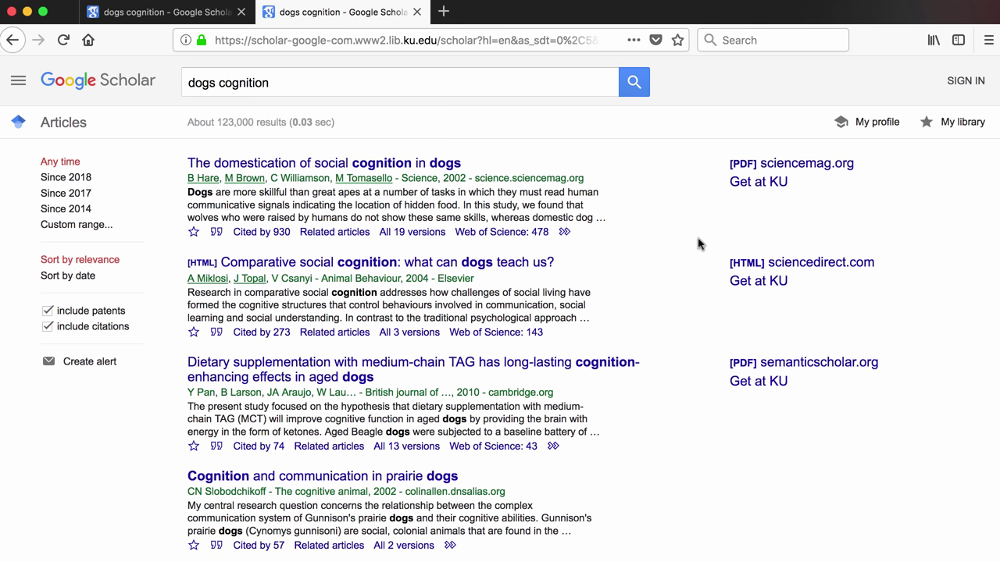
Step: Open the article's ScienceDirect full text via Get at KU, dismissing the registration prompt
{"action": "left_click", "coordinate": [750, 282]}
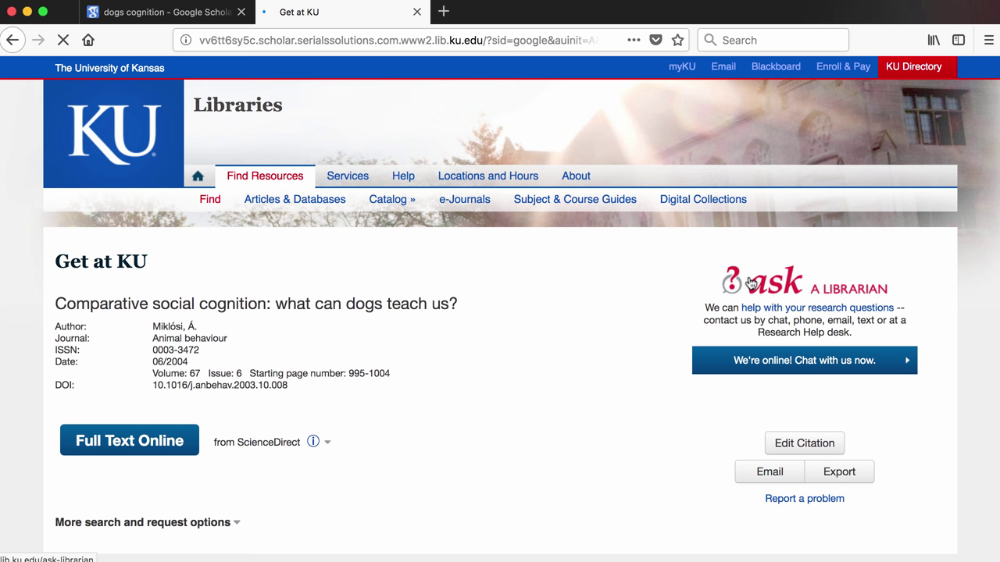
{"action": "left_click", "coordinate": [184, 440]}
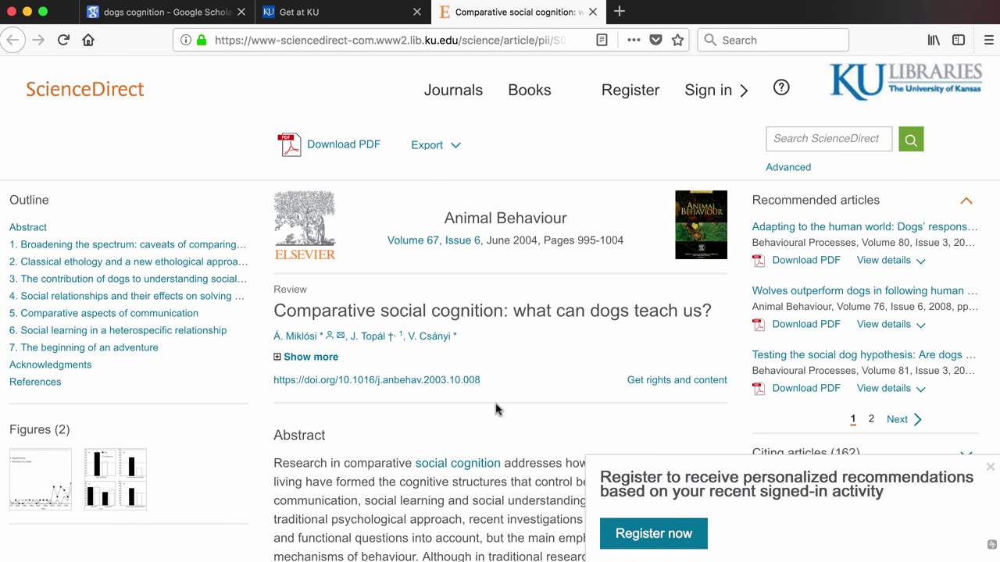
{"action": "left_click", "coordinate": [990, 467]}
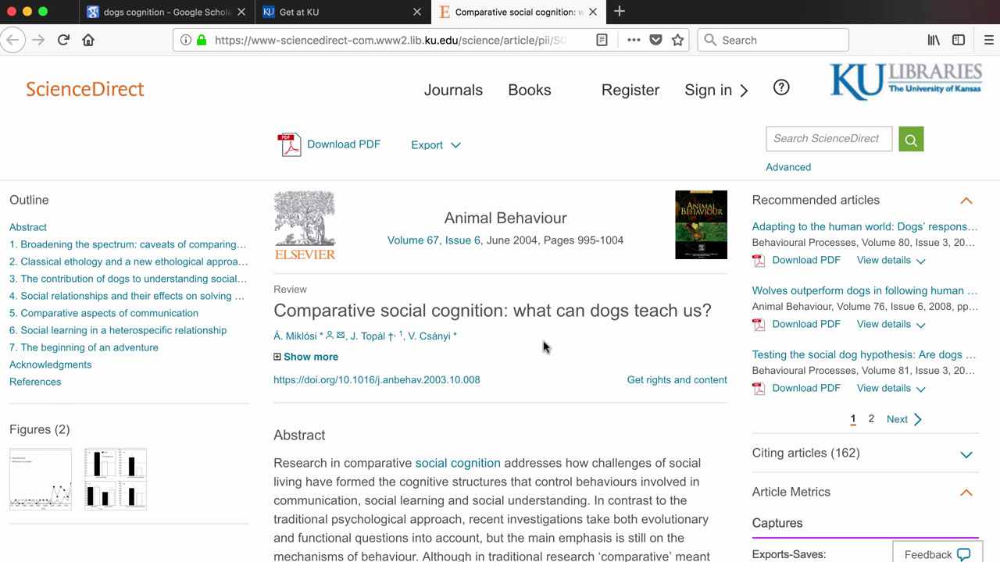
Step: Check the Download PDF options, scroll through the article, and return to the Get at KU tab
{"action": "left_click", "coordinate": [331, 147]}
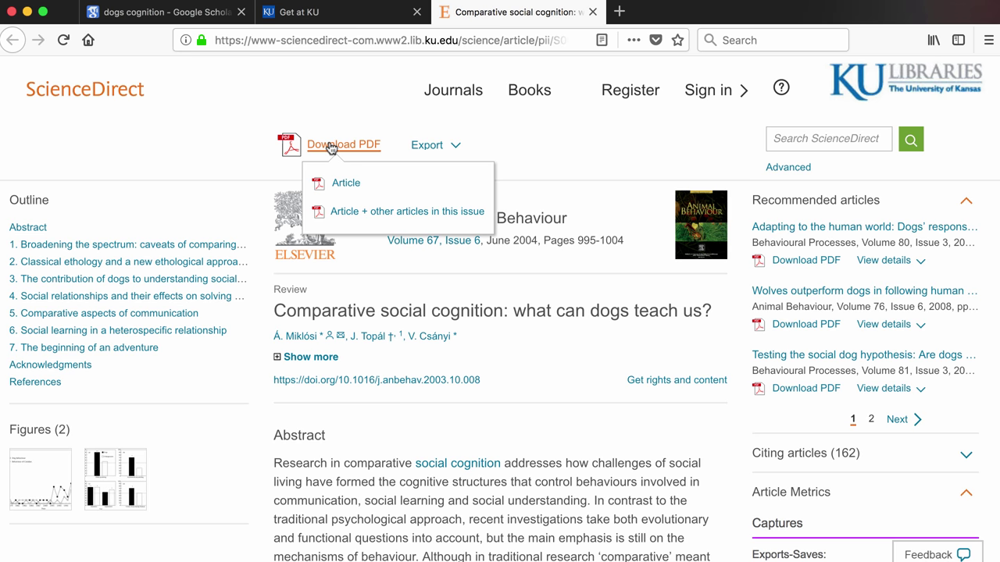
{"action": "left_click", "coordinate": [334, 121]}
{"action": "scroll", "coordinate": [383, 262], "scroll_direction": "down", "scroll_amount": 3}
{"action": "scroll", "coordinate": [383, 261], "scroll_direction": "down", "scroll_amount": 15}
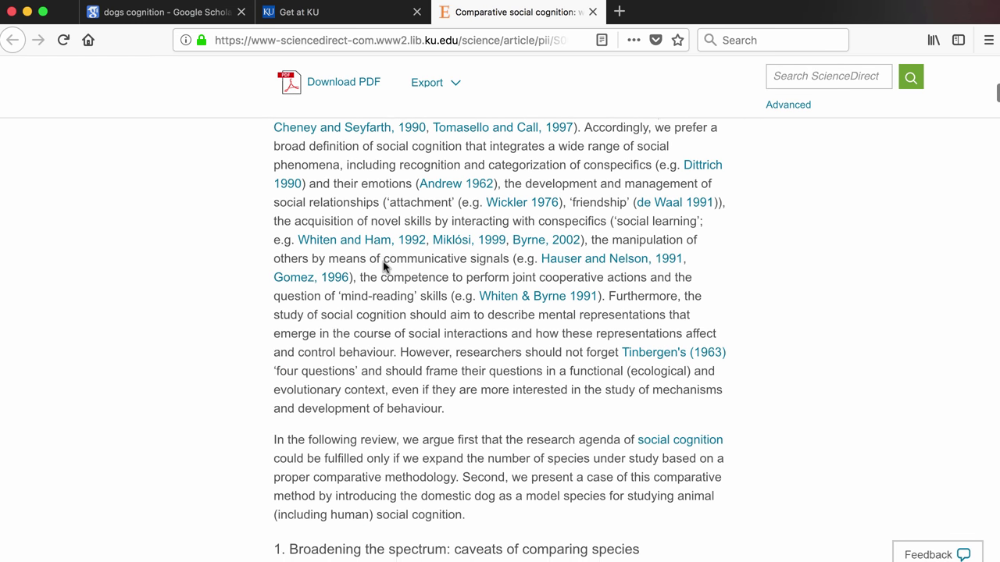
{"action": "scroll", "coordinate": [384, 266], "scroll_direction": "up", "scroll_amount": 15}
{"action": "scroll", "coordinate": [384, 266], "scroll_direction": "up", "scroll_amount": 7}
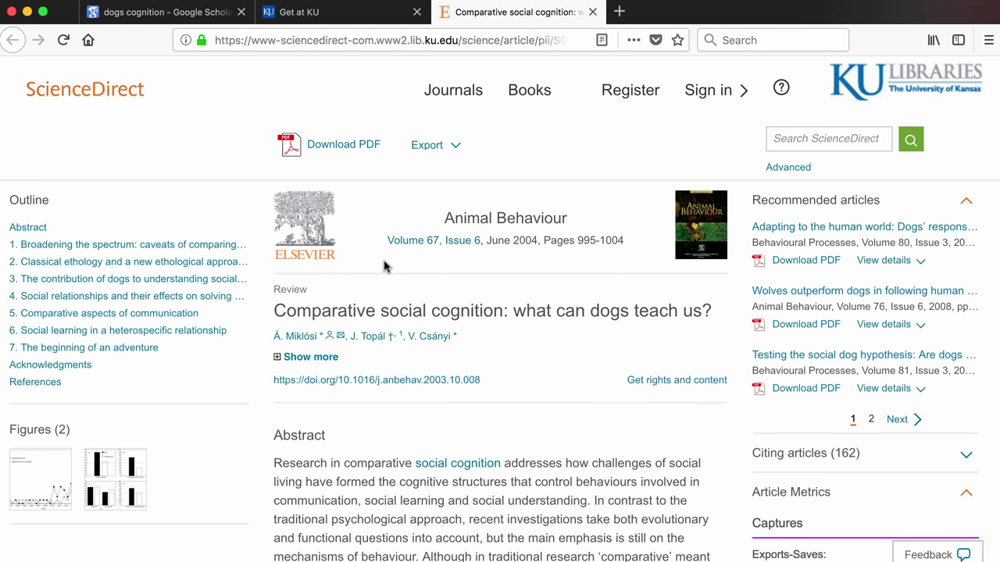
{"action": "left_click", "coordinate": [351, 13]}
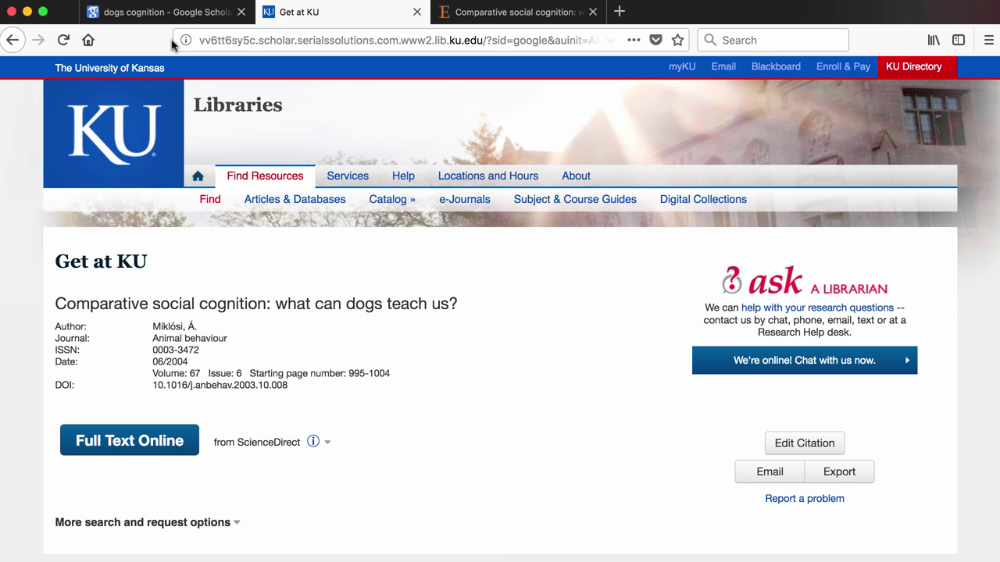
Step: Return to the Scholar results and list the 273 articles citing the Comparative social cognition paper
{"action": "left_click", "coordinate": [12, 39]}
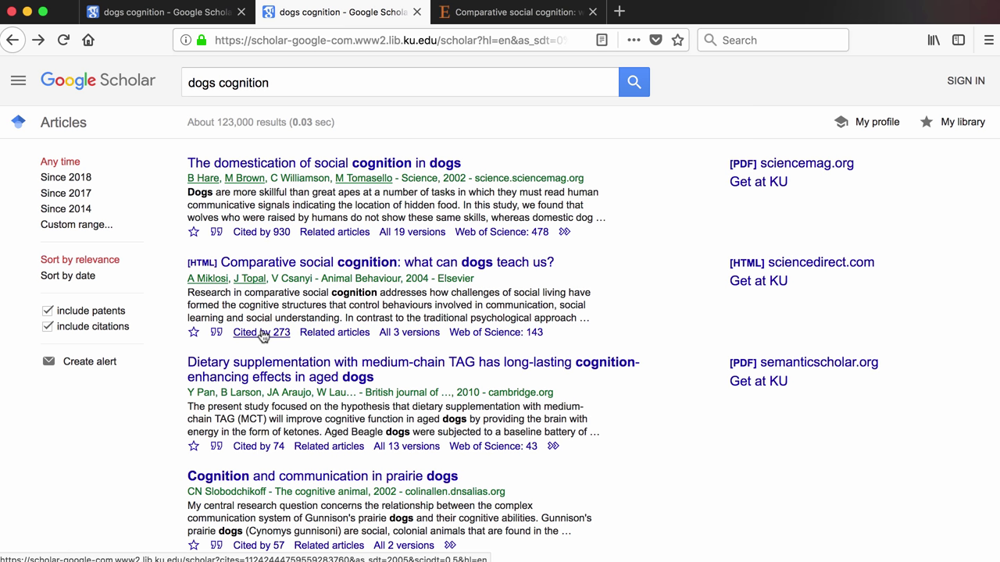
{"action": "left_click", "coordinate": [262, 333]}
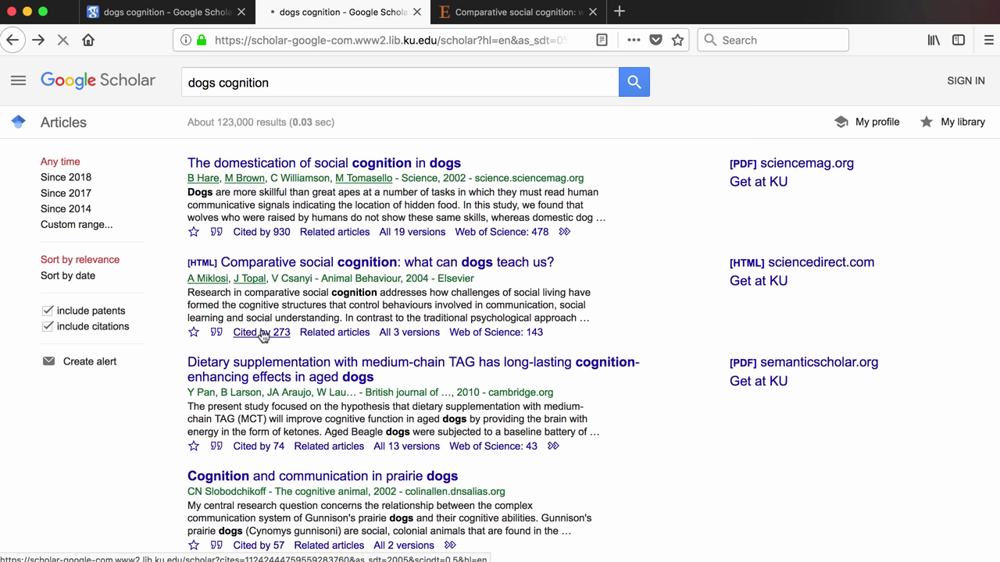